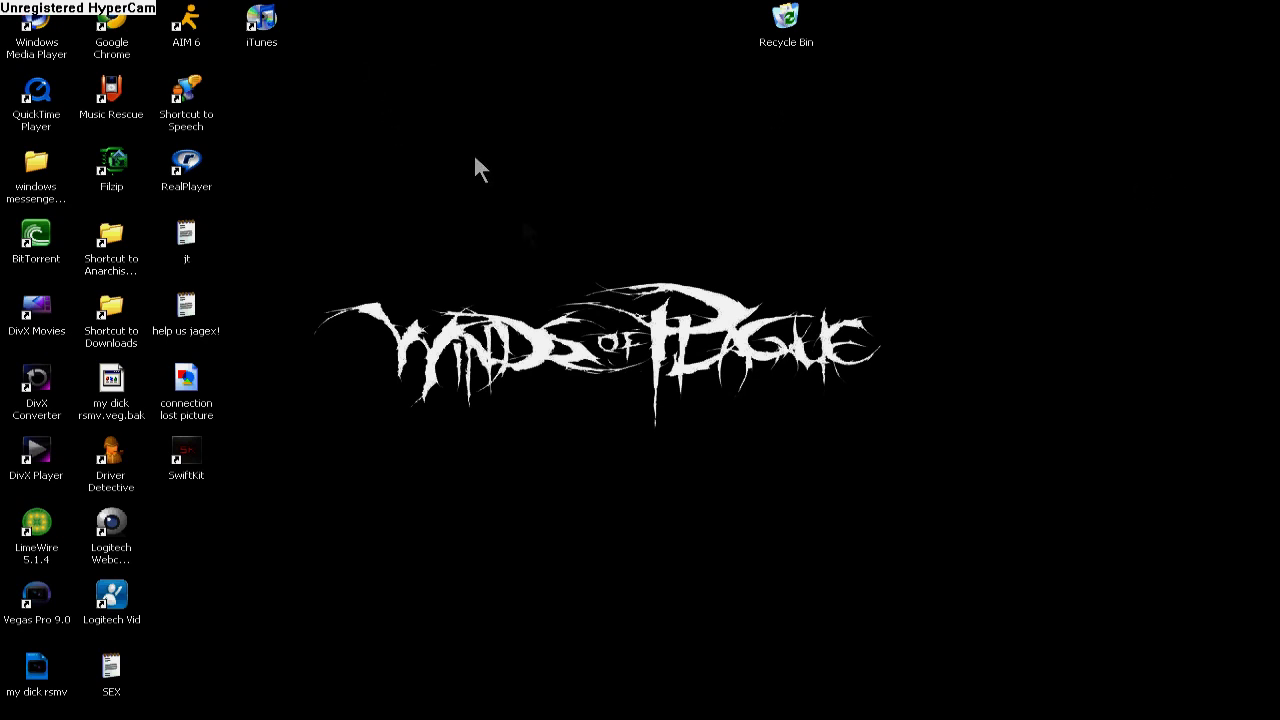
# - Open Display Properties from the desktop context menu and switch to the Desktop tab
pyautogui.rightClick(537, 278)
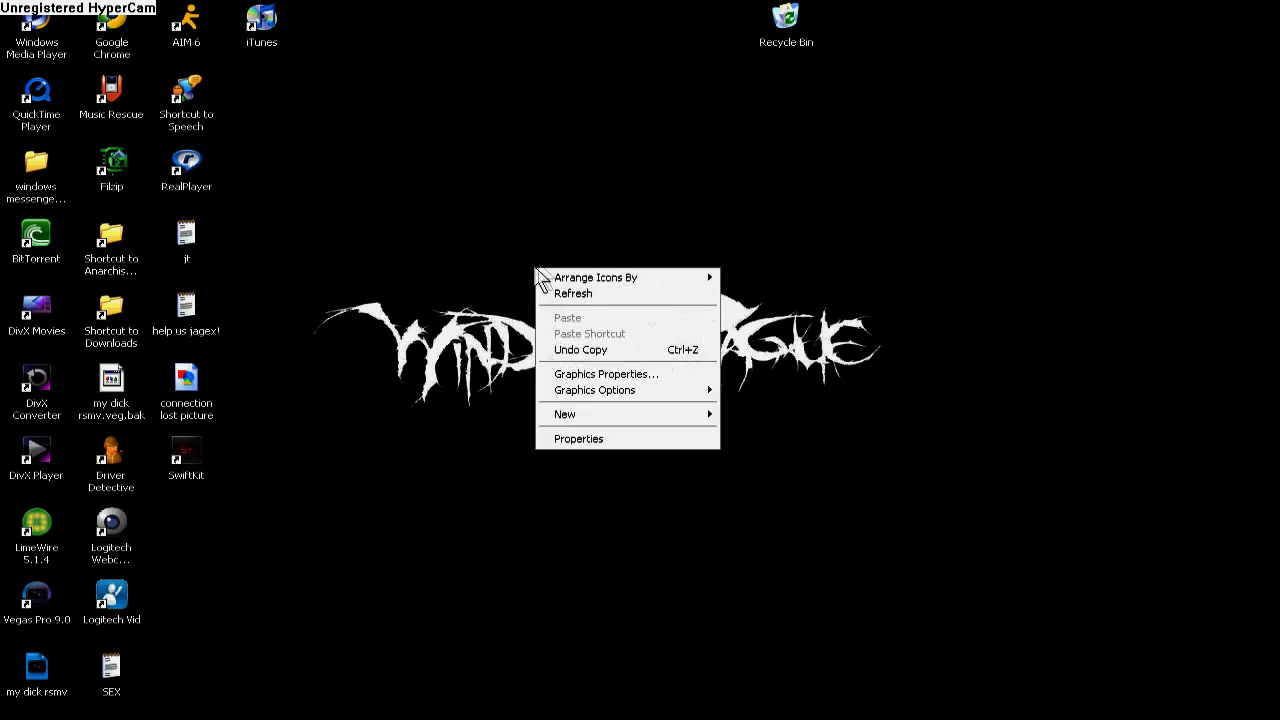
pyautogui.click(580, 440)
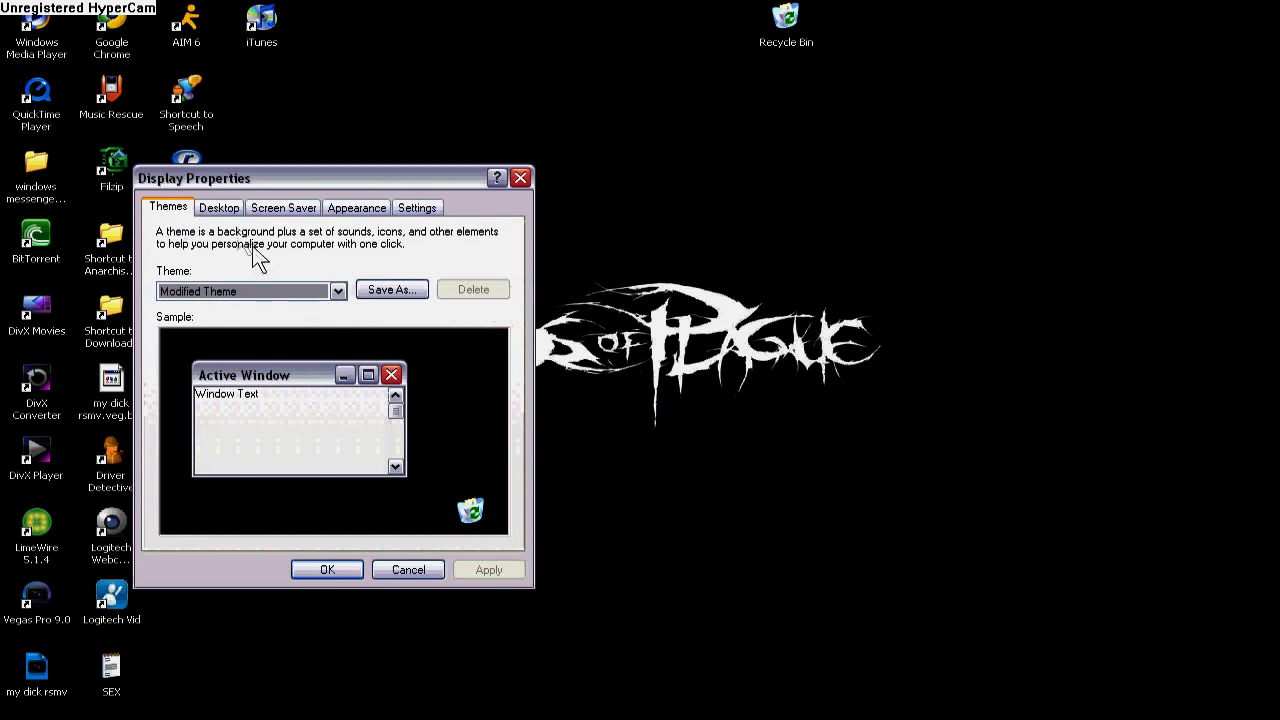
pyautogui.moveTo(263, 168); pyautogui.dragTo(478, 158)
pyautogui.click(455, 200)
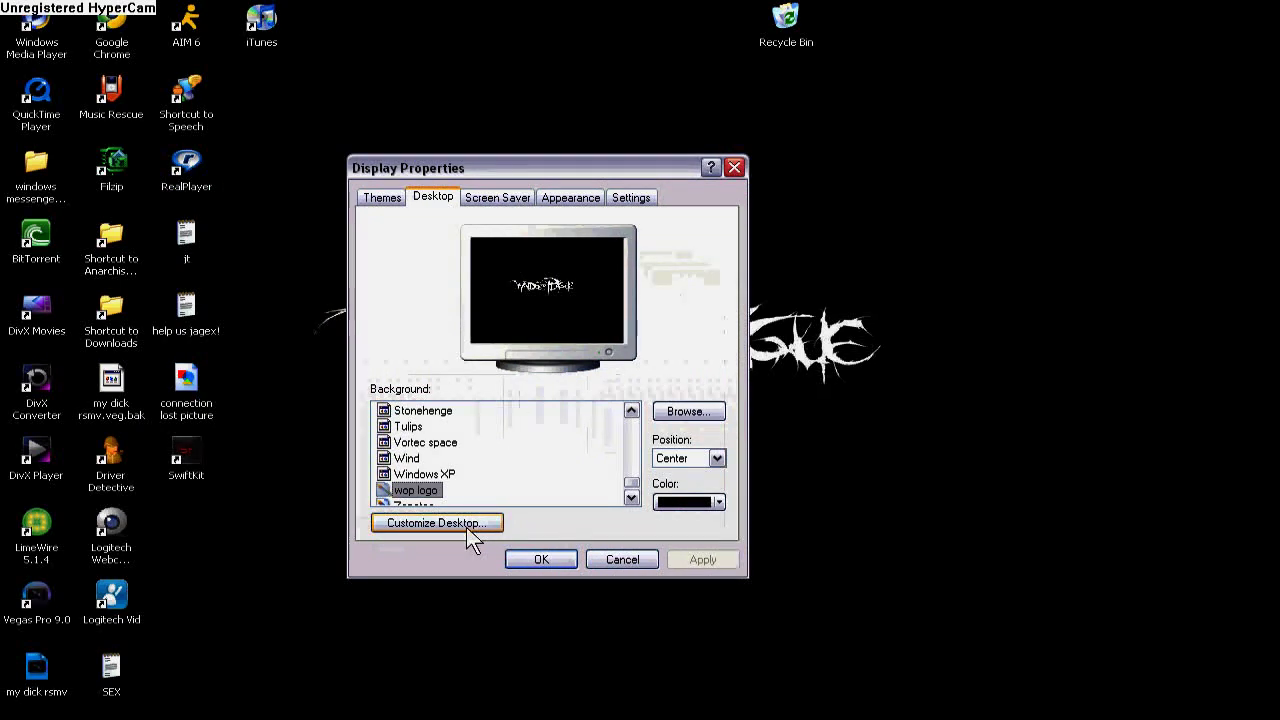
# - Open Customize Desktop to bring up the Desktop Items dialog
pyautogui.scroll(3, 508, 448)
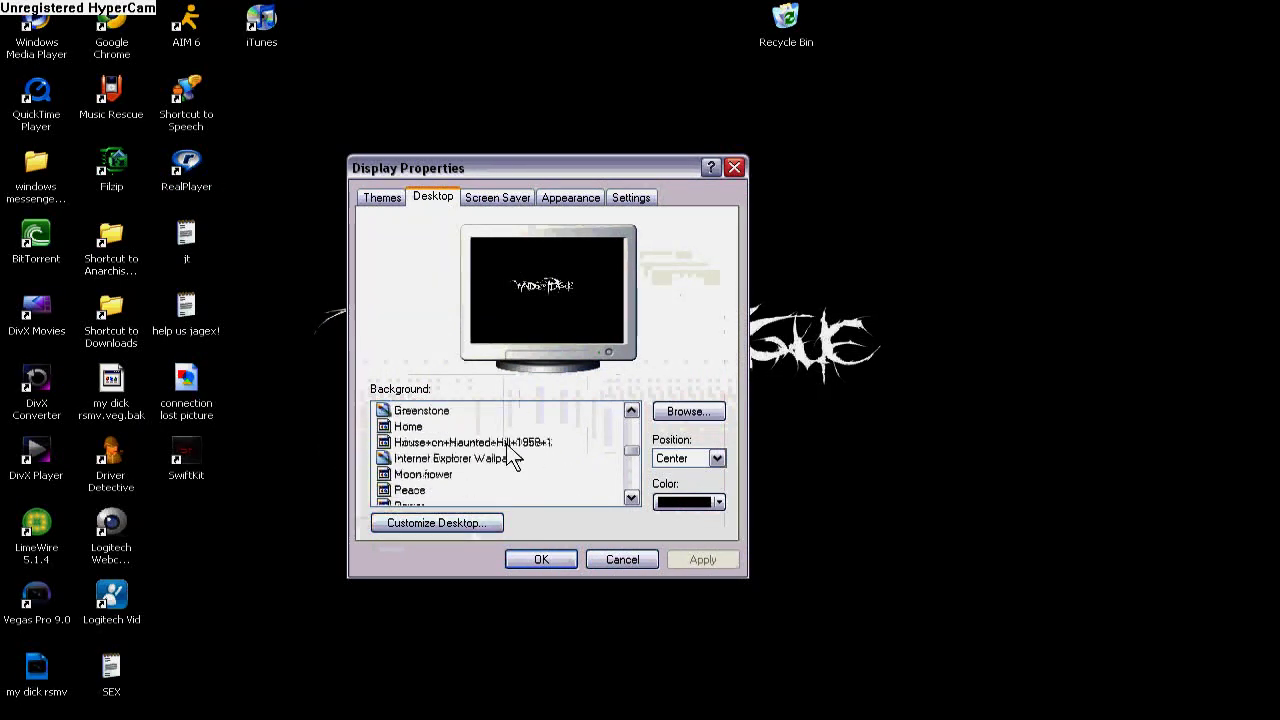
pyautogui.scroll(4, 508, 455)
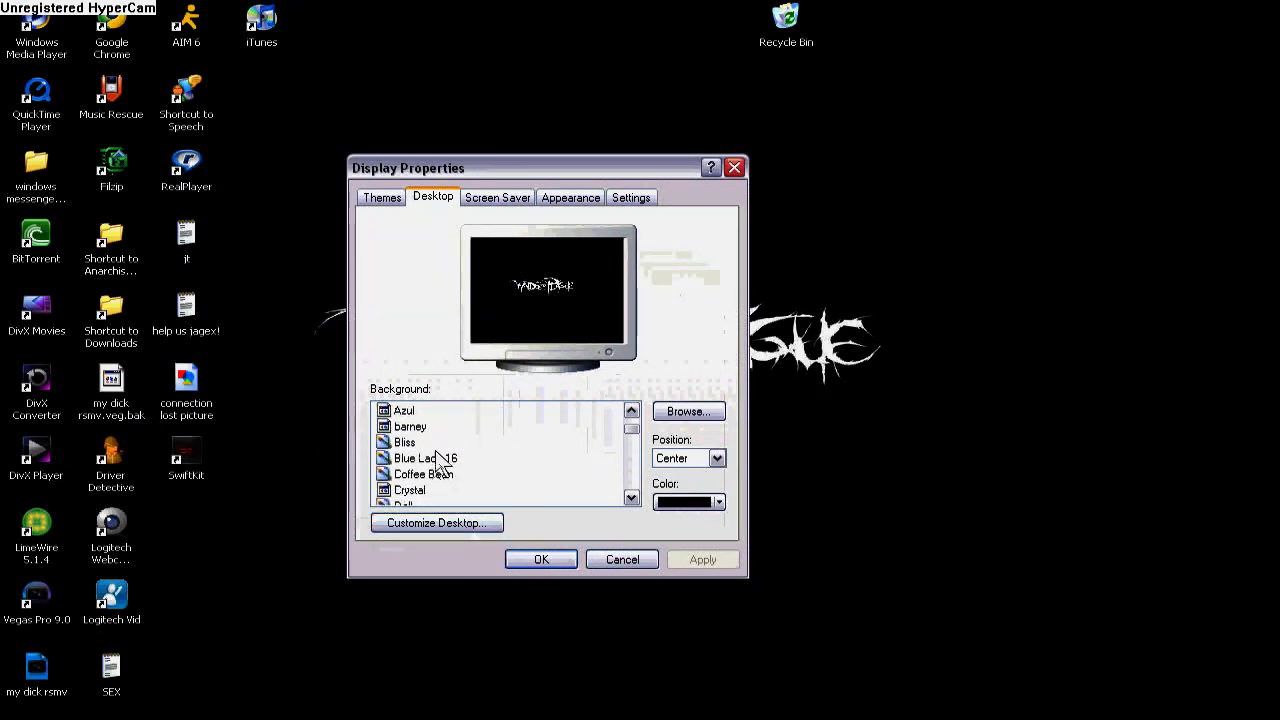
pyautogui.scroll(1, 442, 460)
pyautogui.scroll(-5, 442, 460)
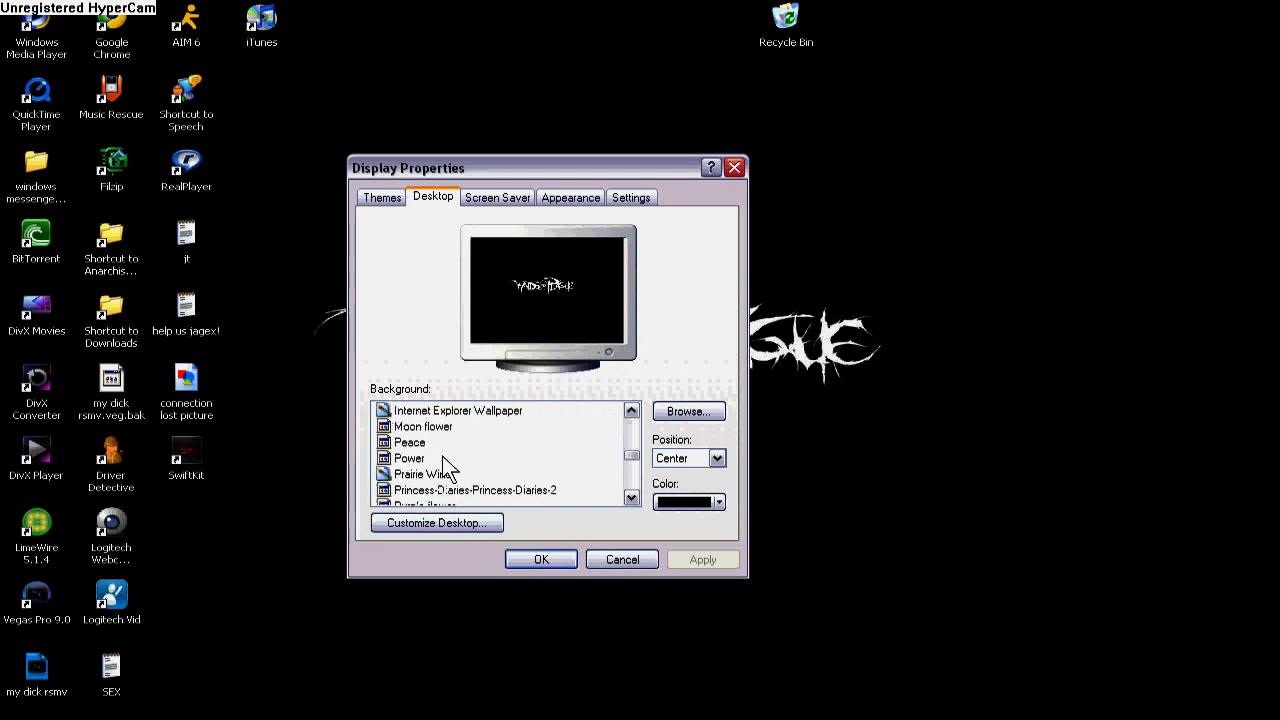
pyautogui.scroll(-7, 442, 460)
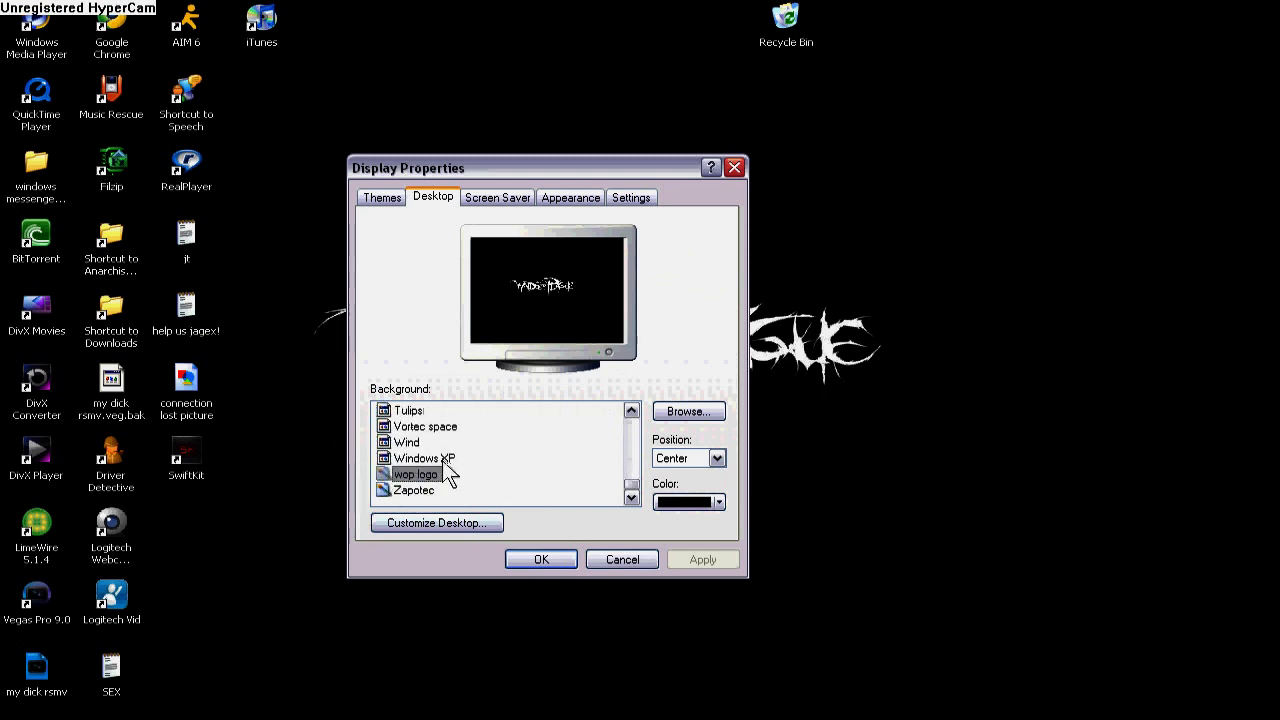
pyautogui.click(455, 525)
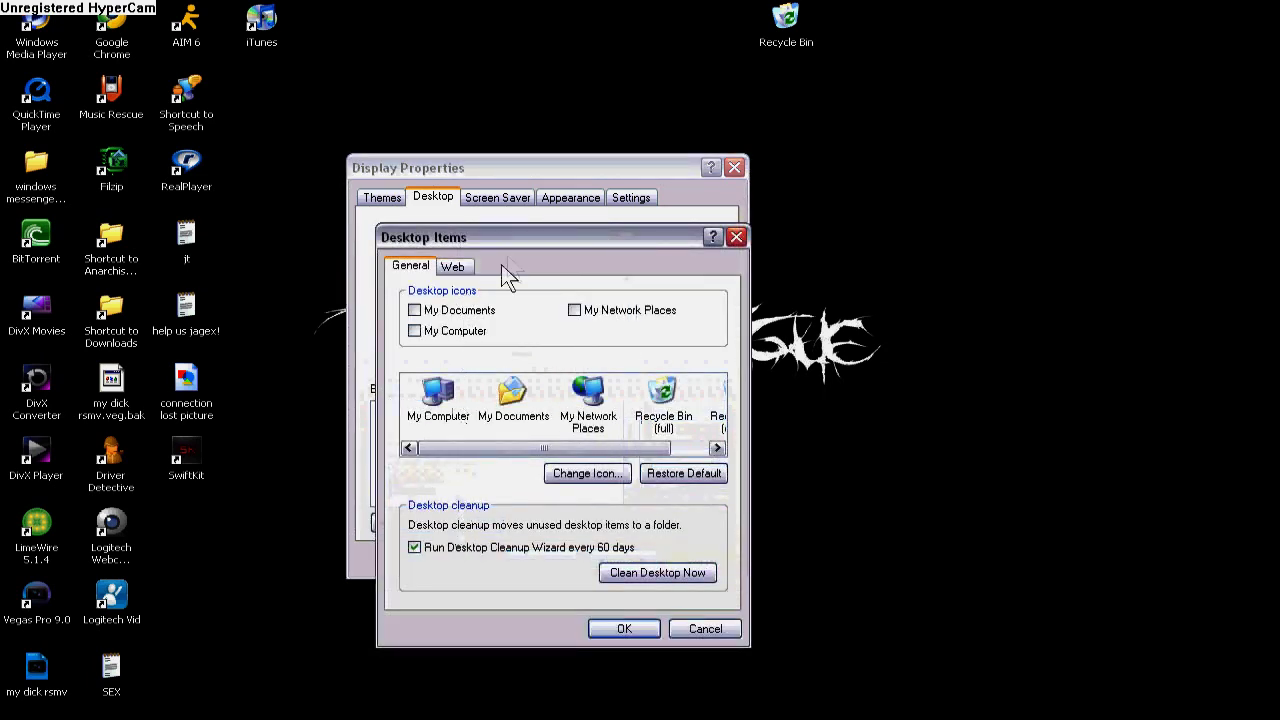
pyautogui.moveTo(512, 235); pyautogui.dragTo(504, 199)
pyautogui.click(446, 235)
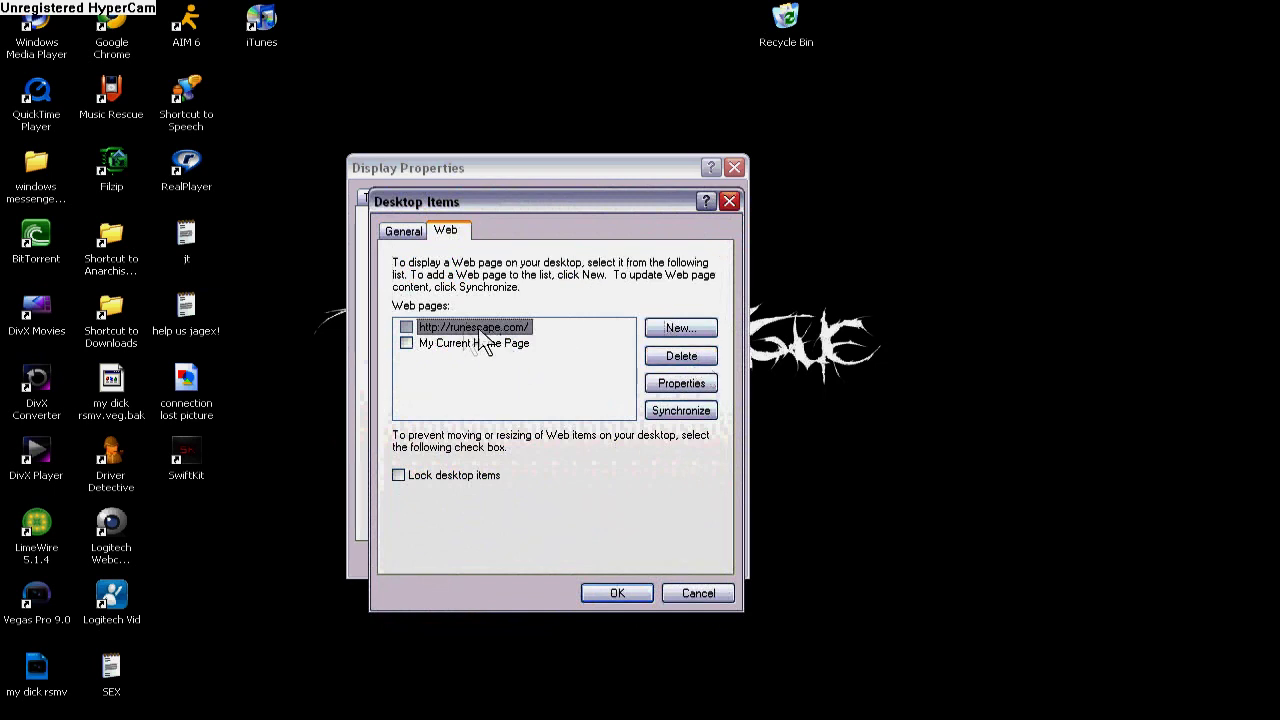
pyautogui.click(680, 329)
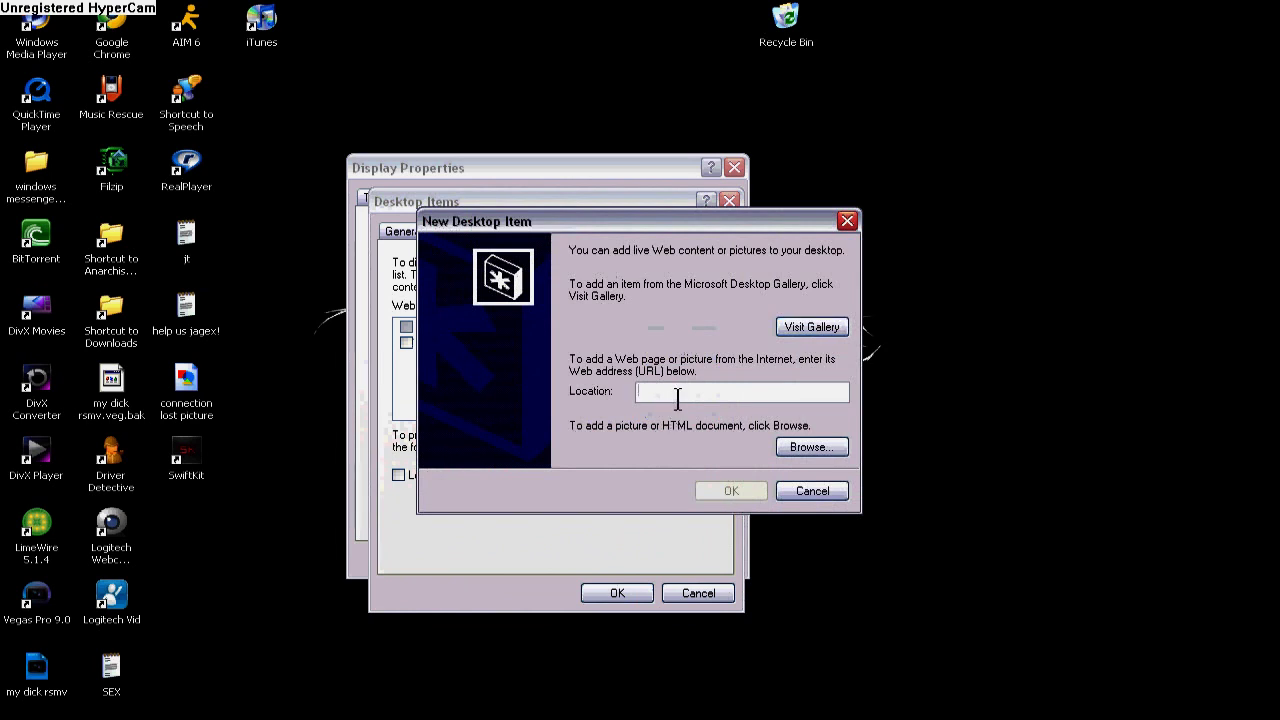
pyautogui.write('HTT')
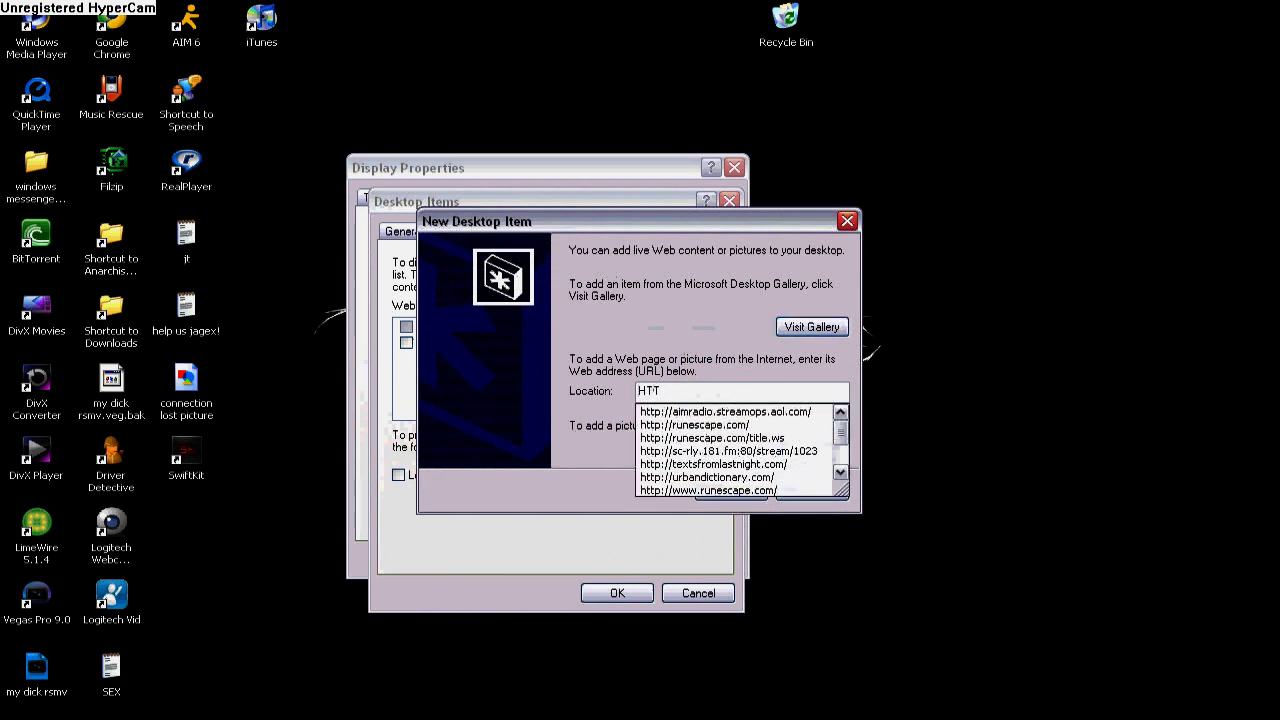
pyautogui.press('BackSpace')
pyautogui.press('BackSpace')
pyautogui.press('BackSpace')
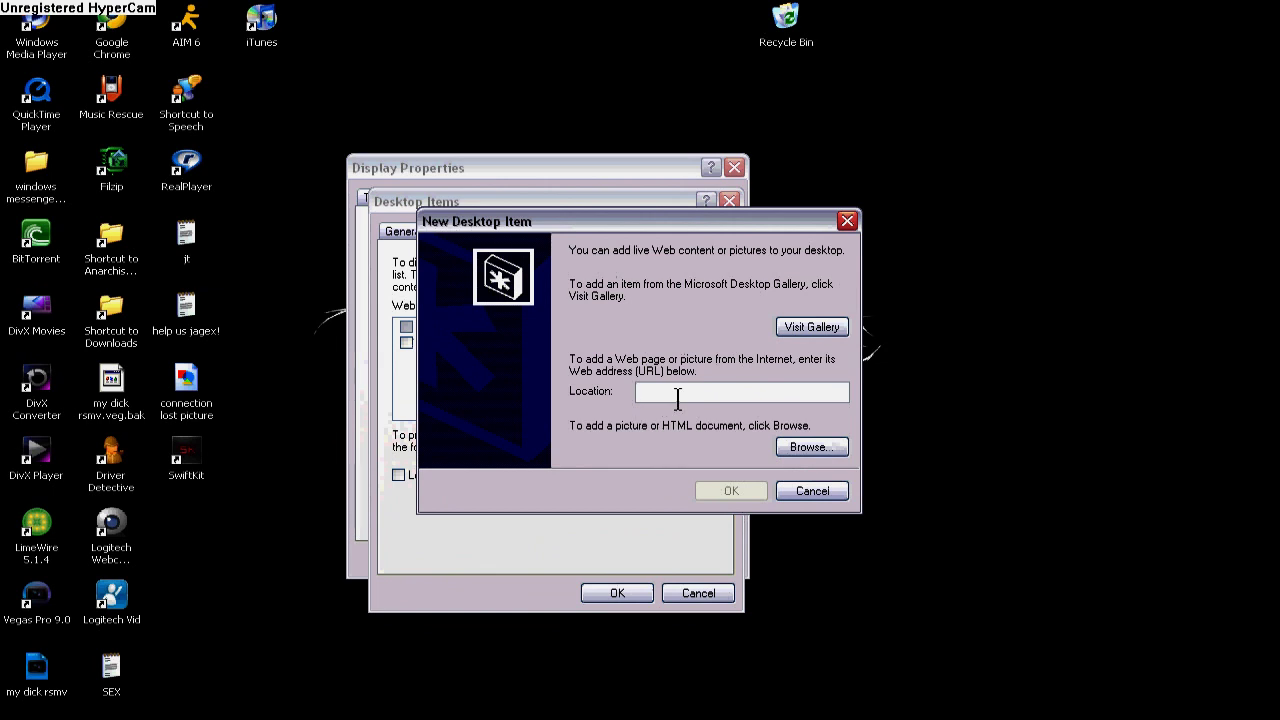
pyautogui.write('ht')
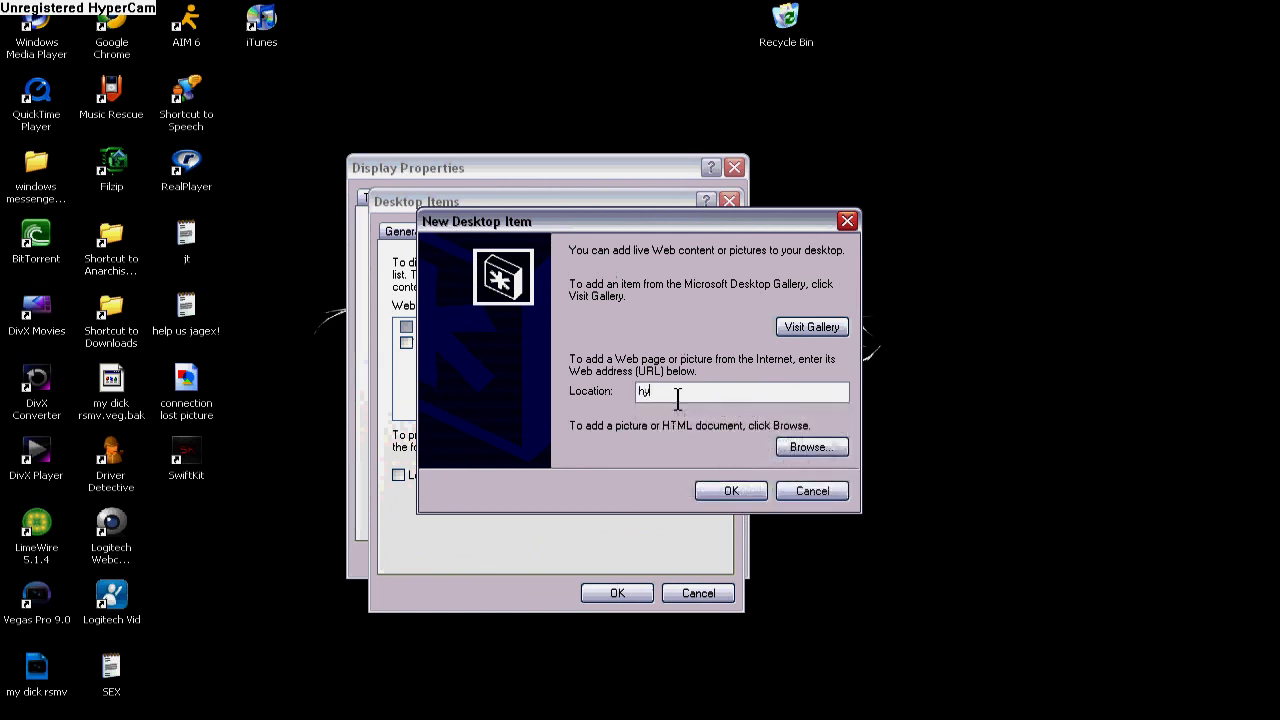
pyautogui.write('tp:')
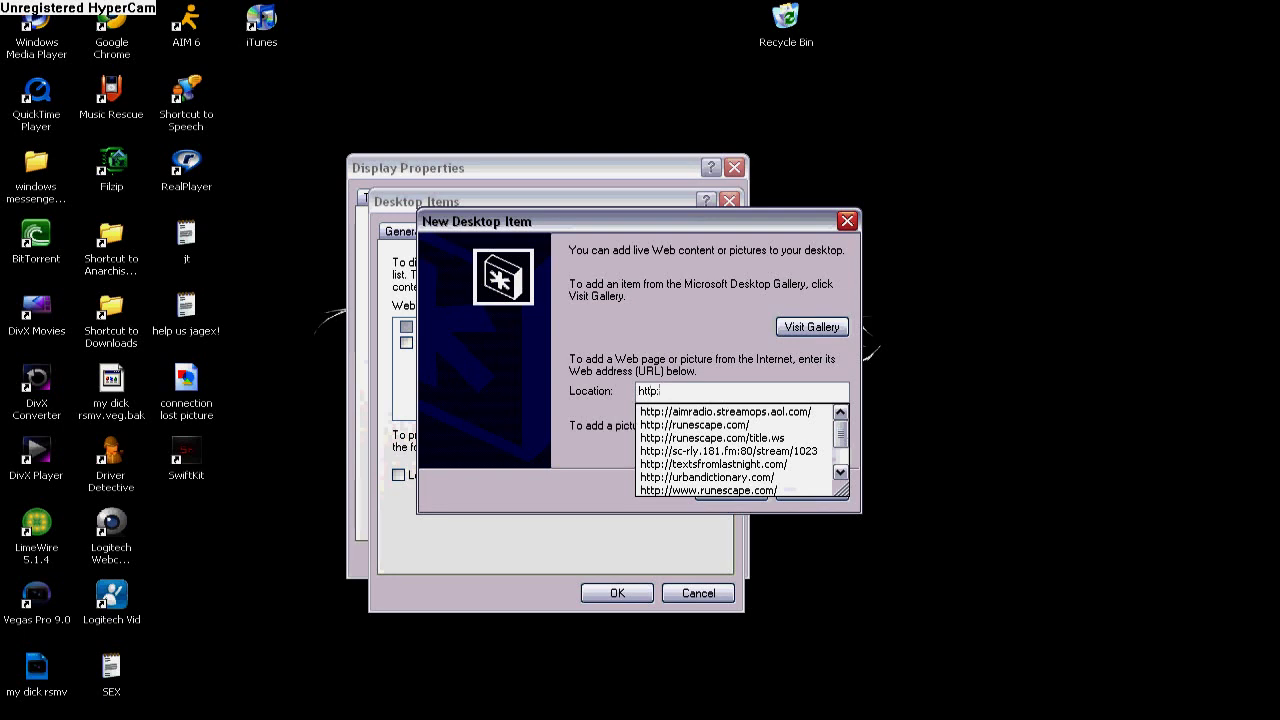
pyautogui.write('//r')
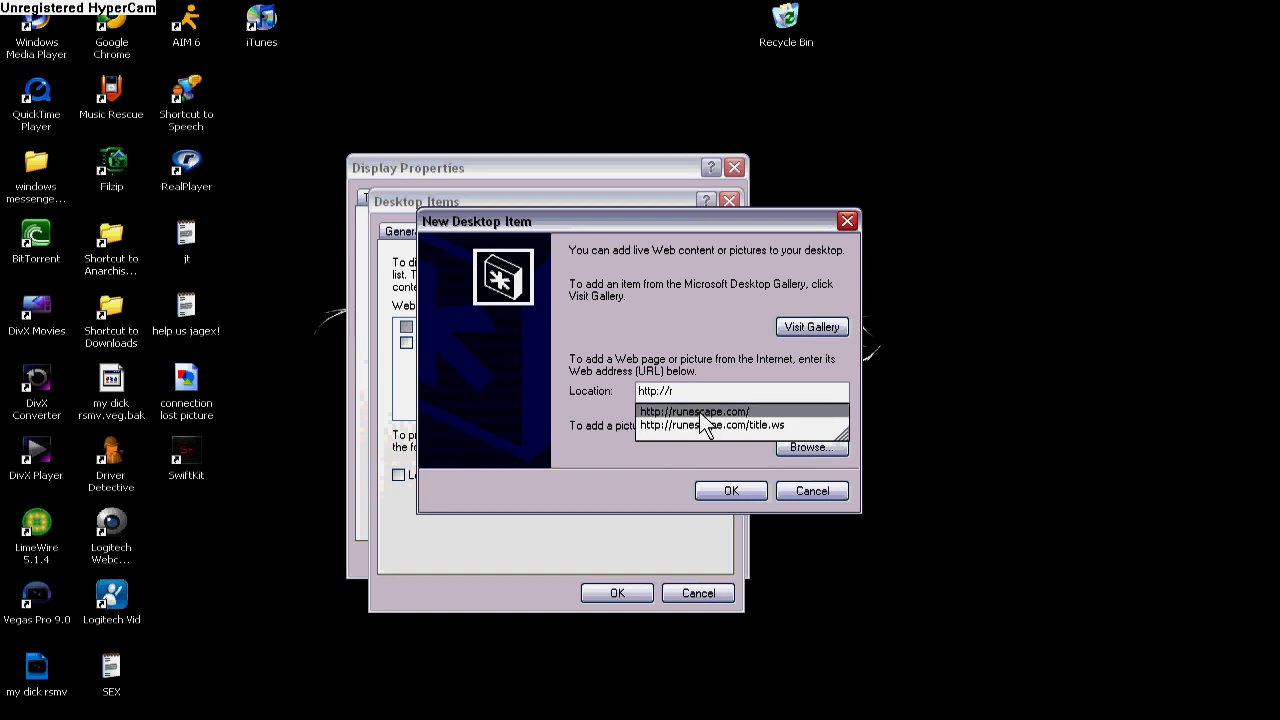
pyautogui.click(700, 414)
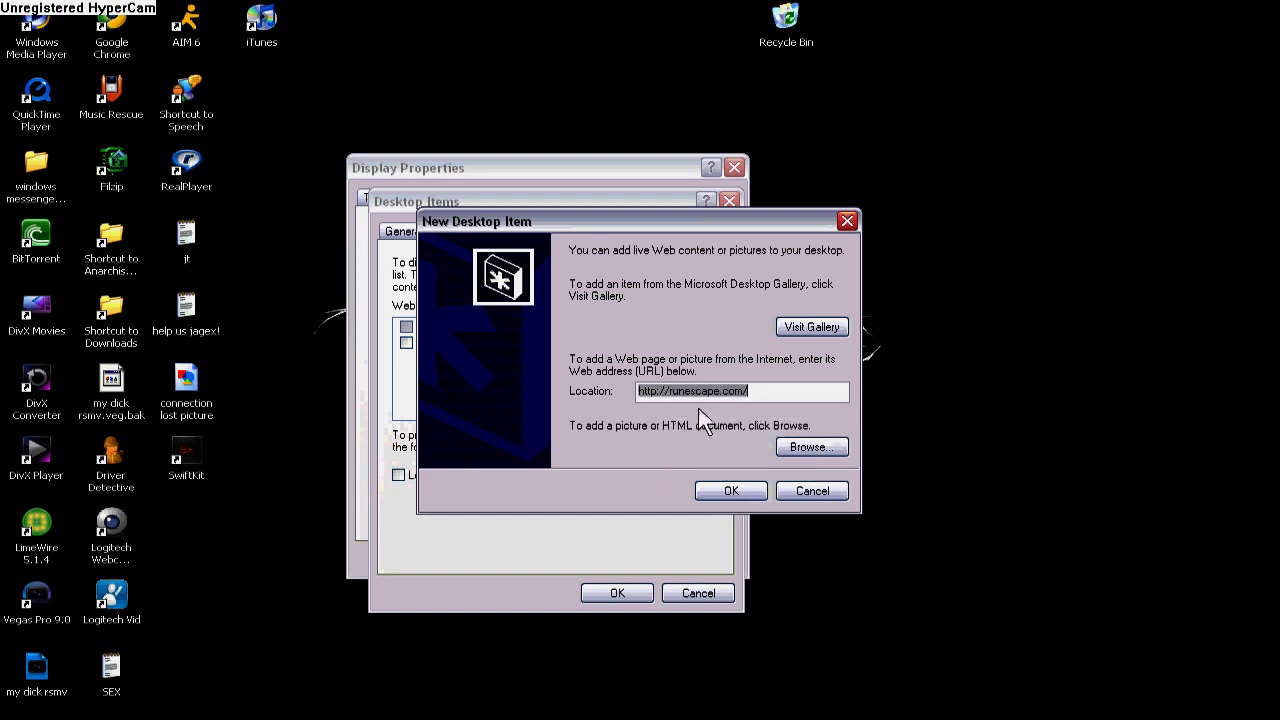
pyautogui.click(738, 491)
# - Confirm the new item, check the runescape.com entry and synchronize it
pyautogui.click(639, 428)
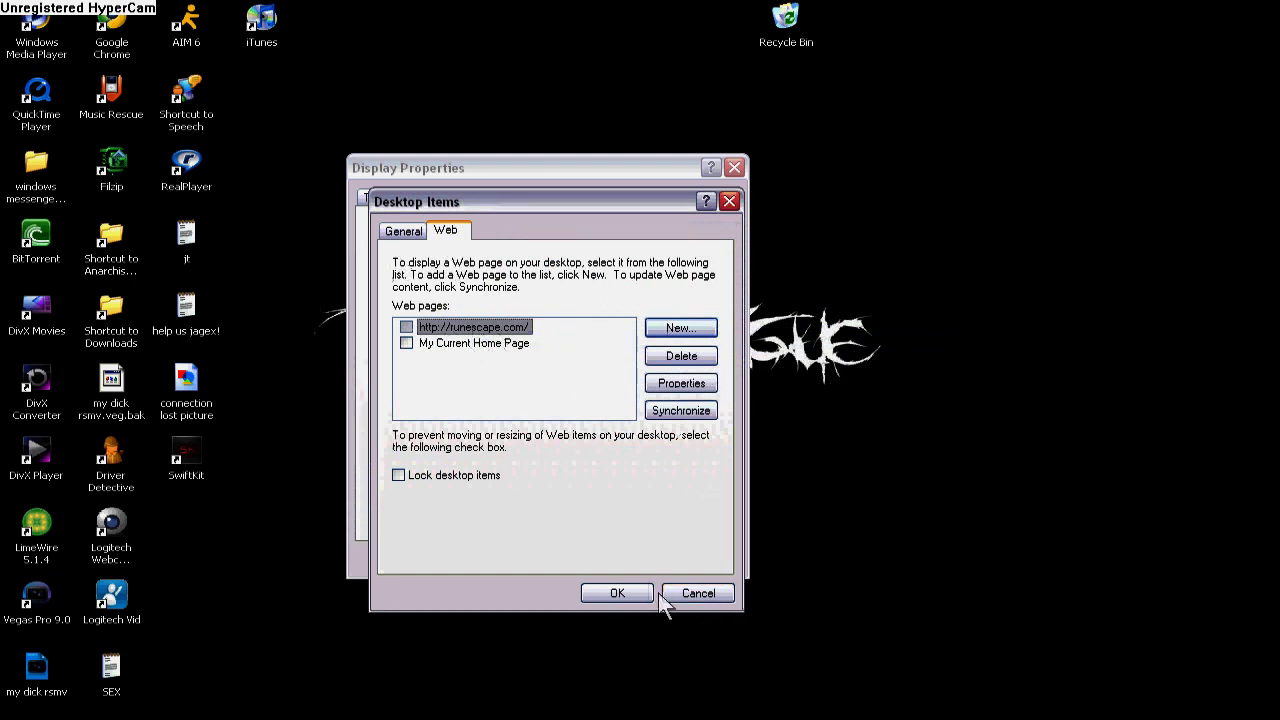
pyautogui.click(668, 418)
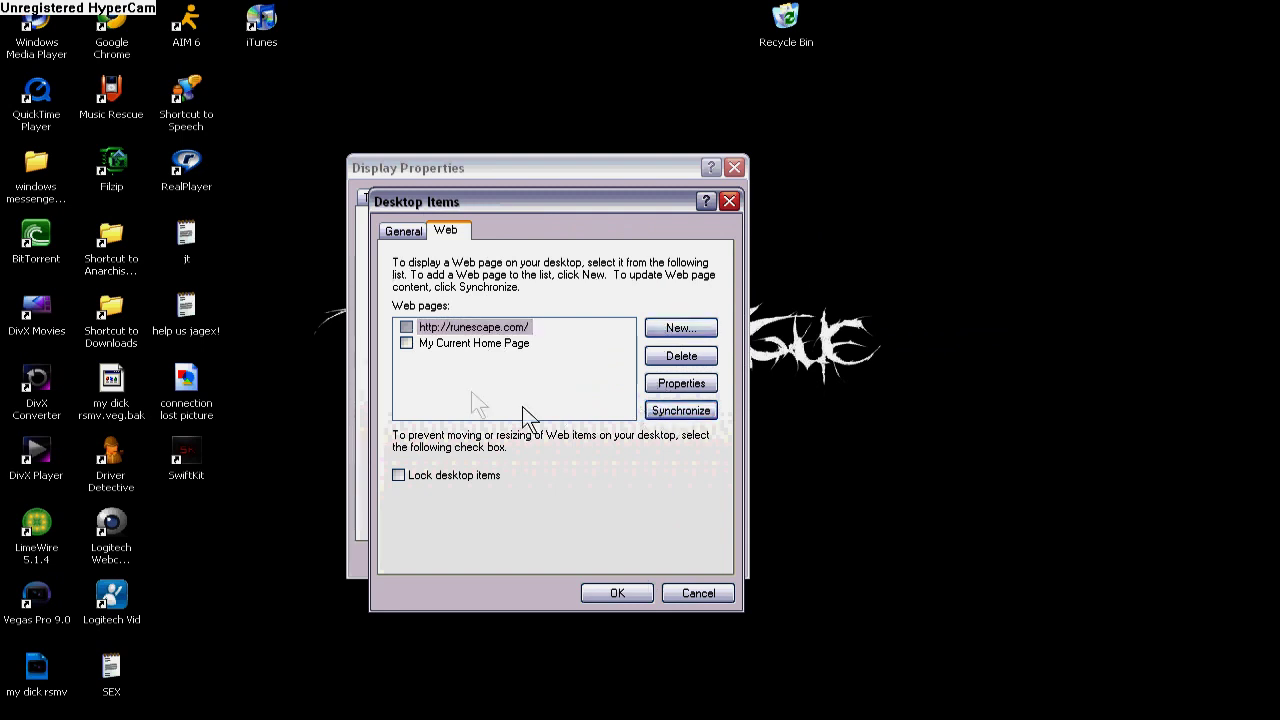
pyautogui.click(406, 327)
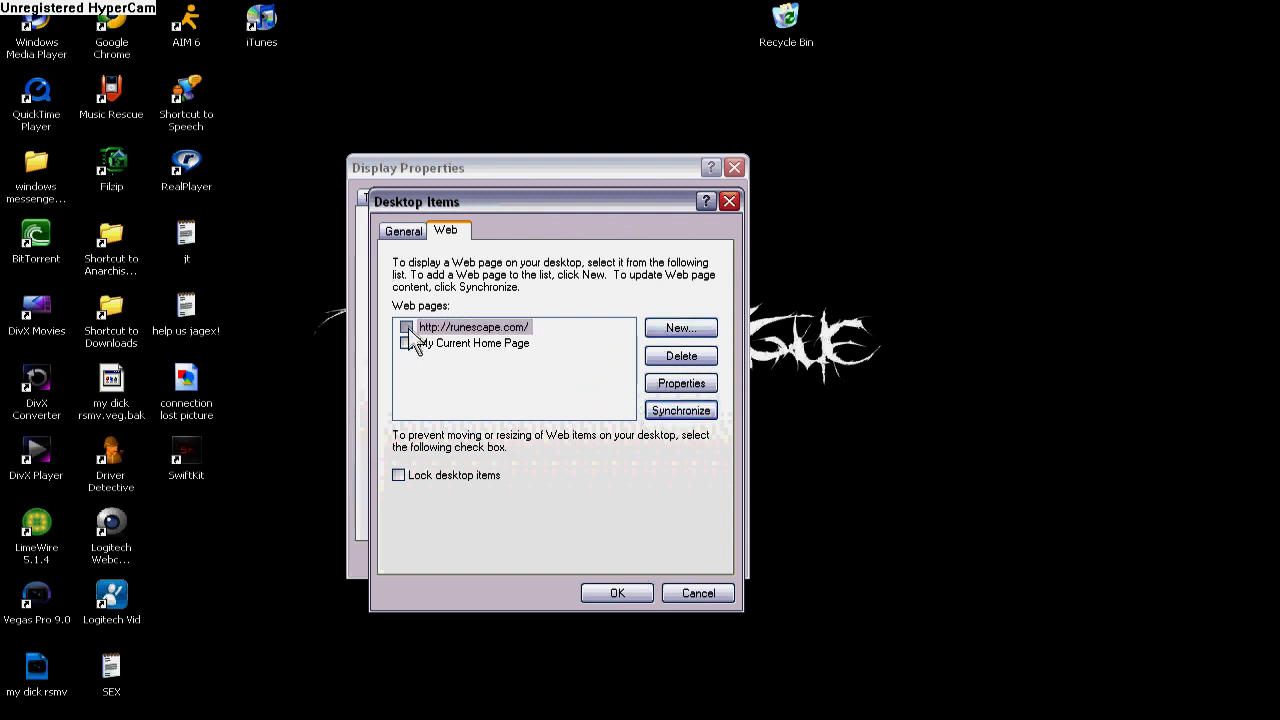
pyautogui.click(668, 418)
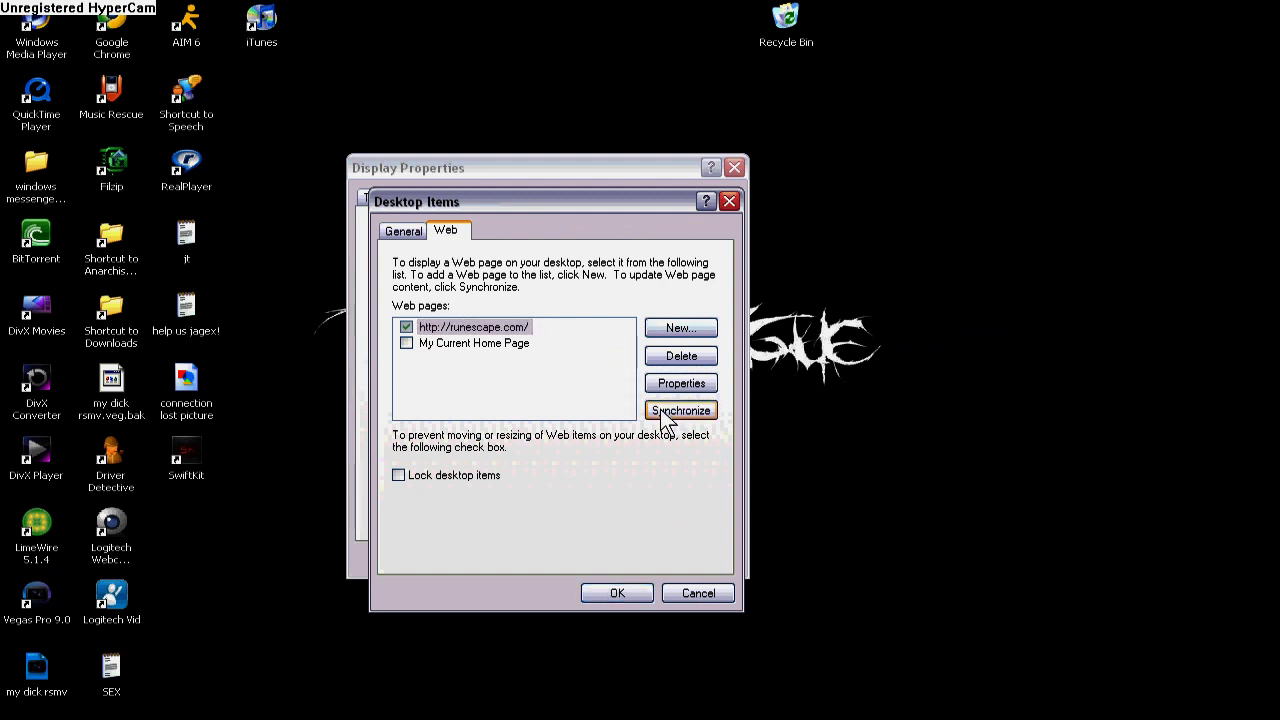
# - Close Desktop Items, then apply and accept the changes in Display Properties
pyautogui.click(617, 593)
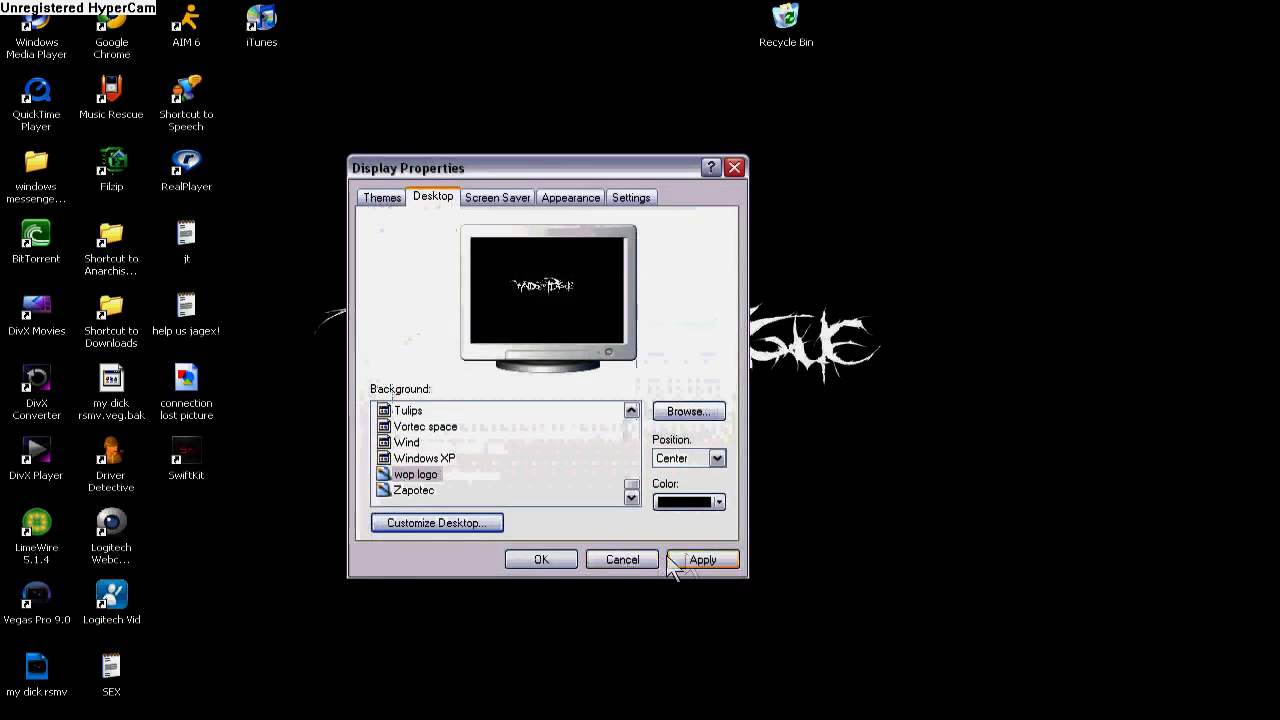
pyautogui.click(697, 556)
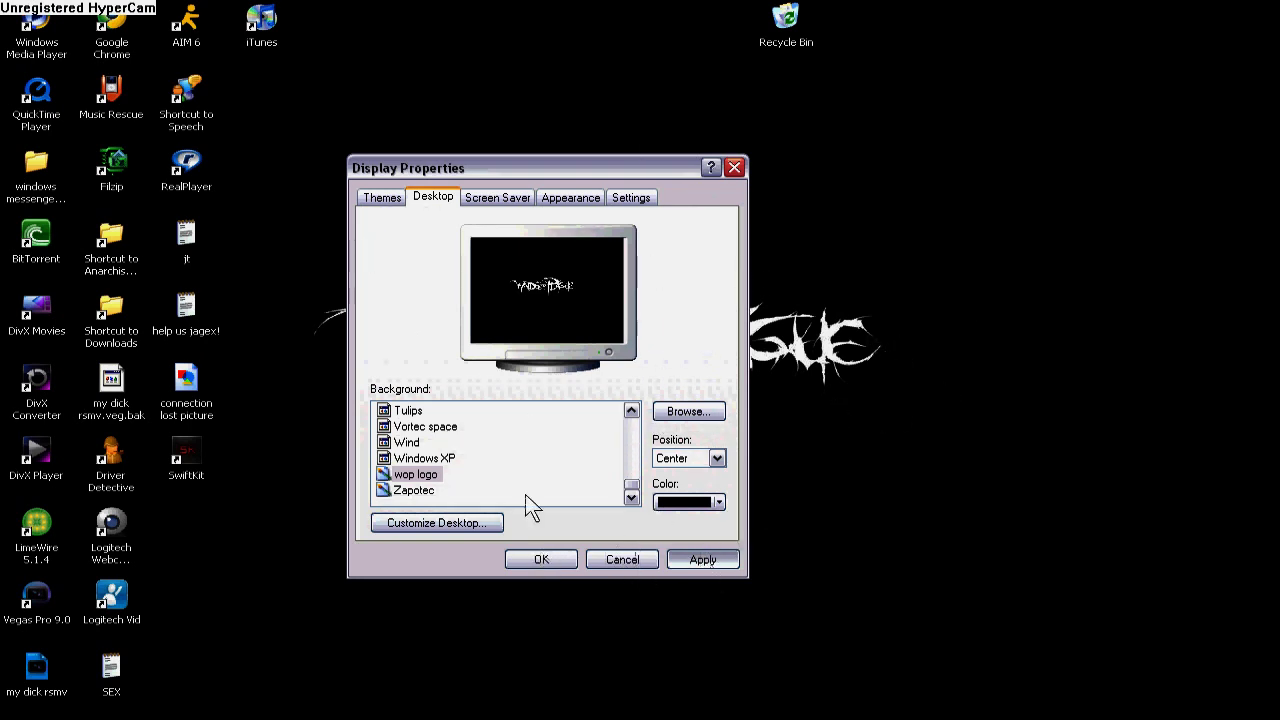
pyautogui.click(561, 563)
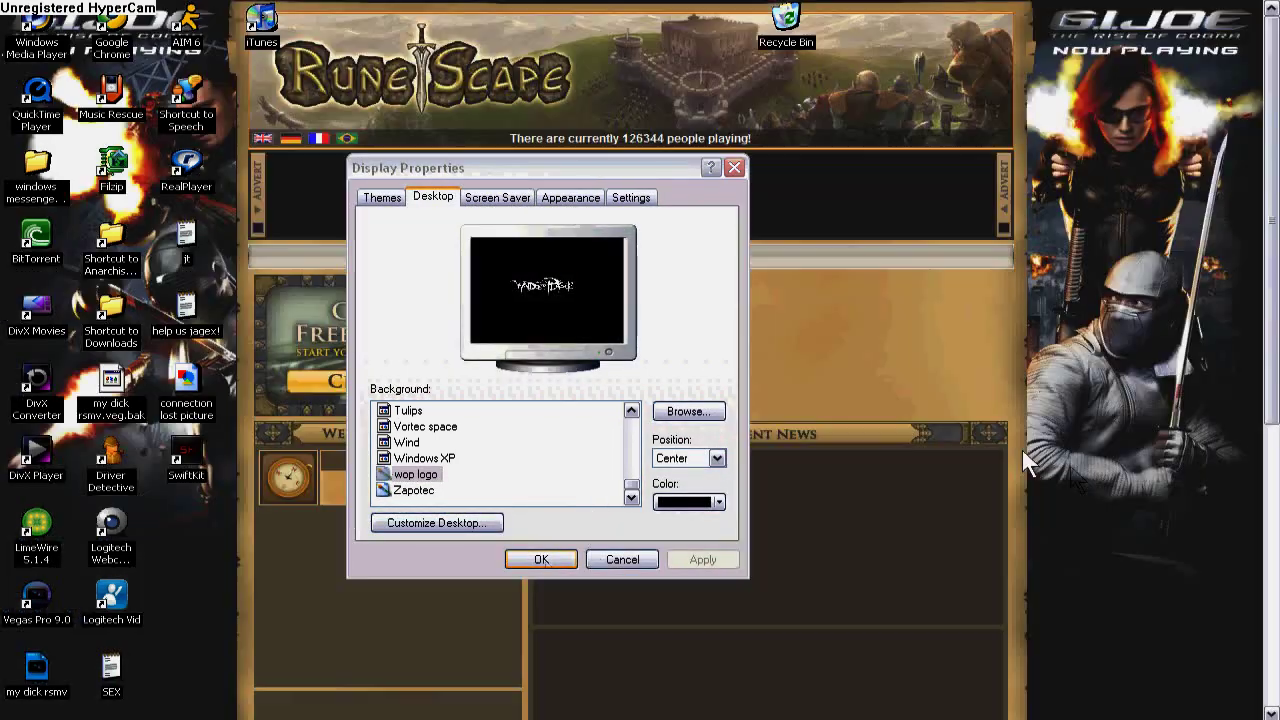
# - Close Display Properties, the browser and the full-screen RuneScape page to return to the desktop
pyautogui.click(541, 560)
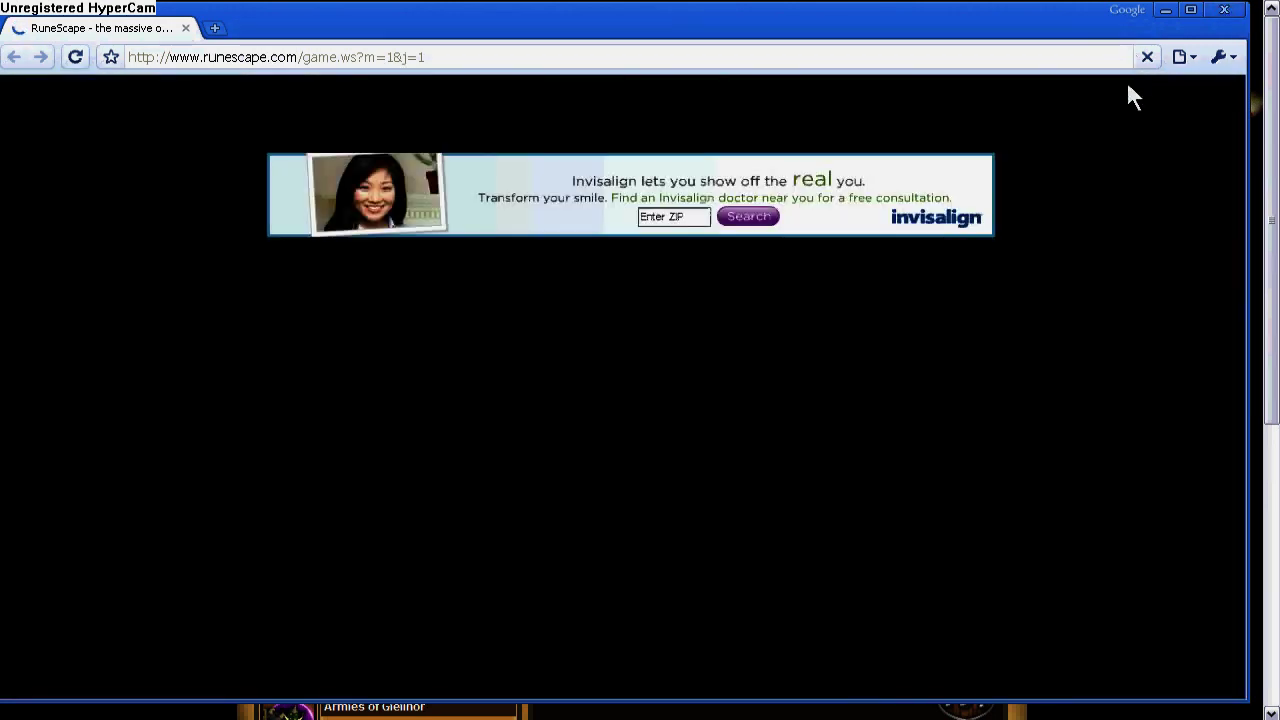
pyautogui.click(1190, 10)
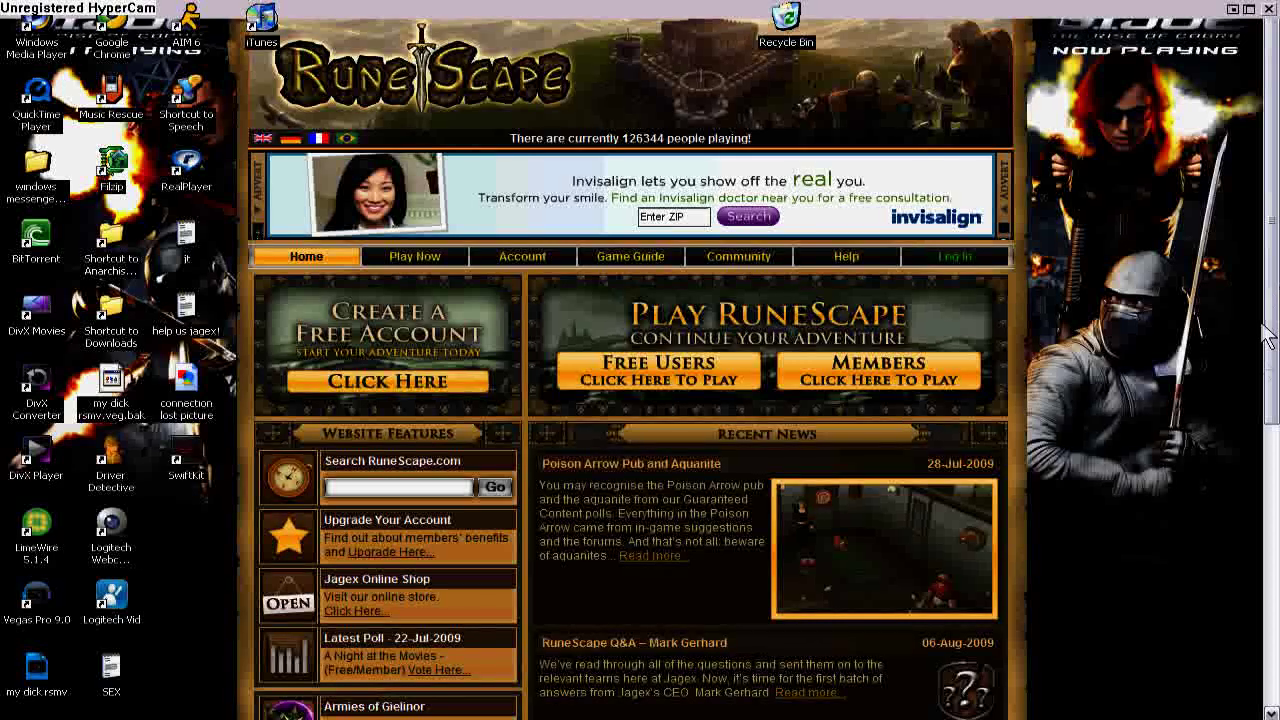
pyautogui.hotkey('alt', 'F4')
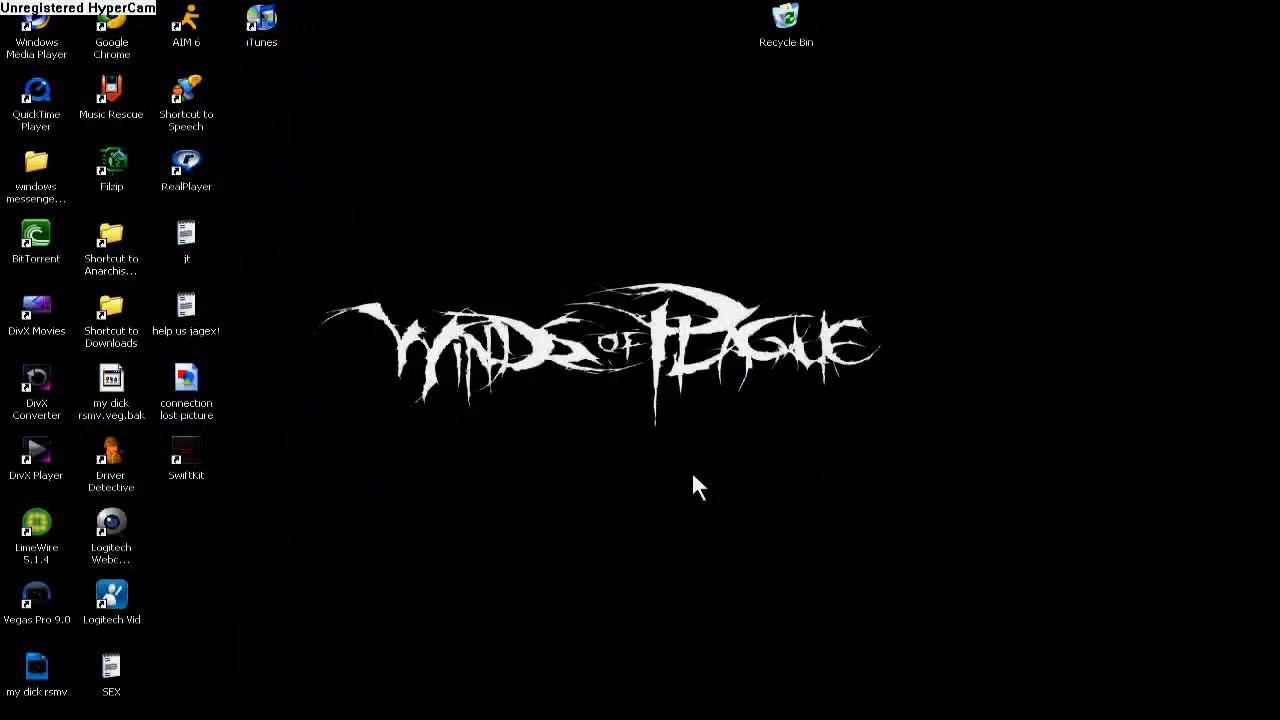